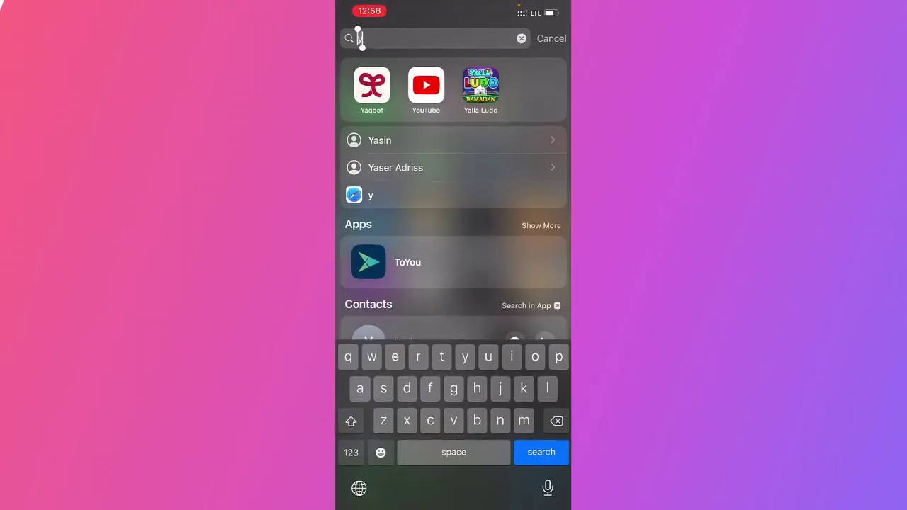
- Search Spotlight for 'trust' and launch Trust Wallet
key(BackSpace)
text(trust)
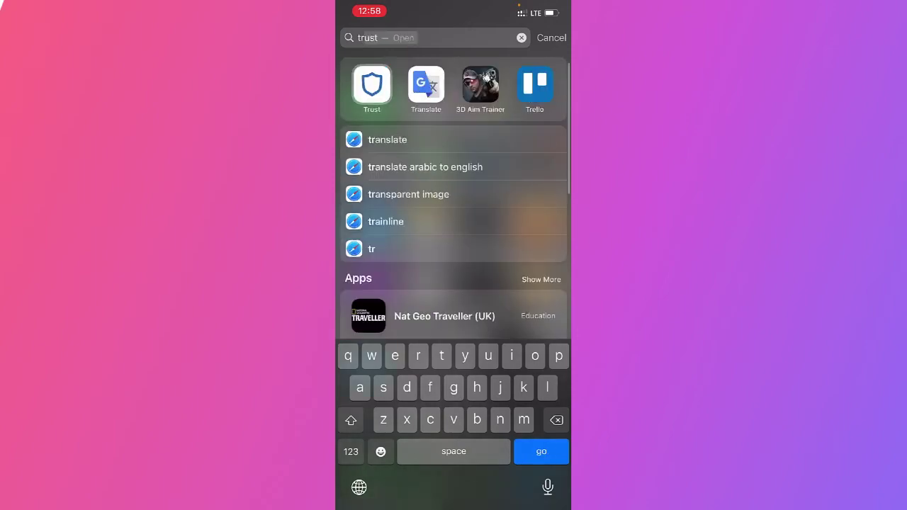
key(Return)
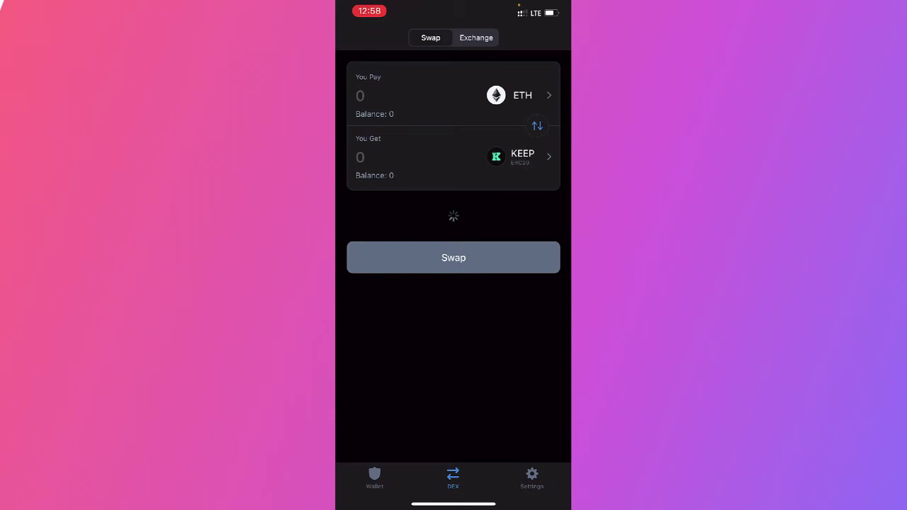
- Search the receive-token list for 'Sh' and choose SHIBA INU (SHIB)
click(522, 155)
click(453, 61)
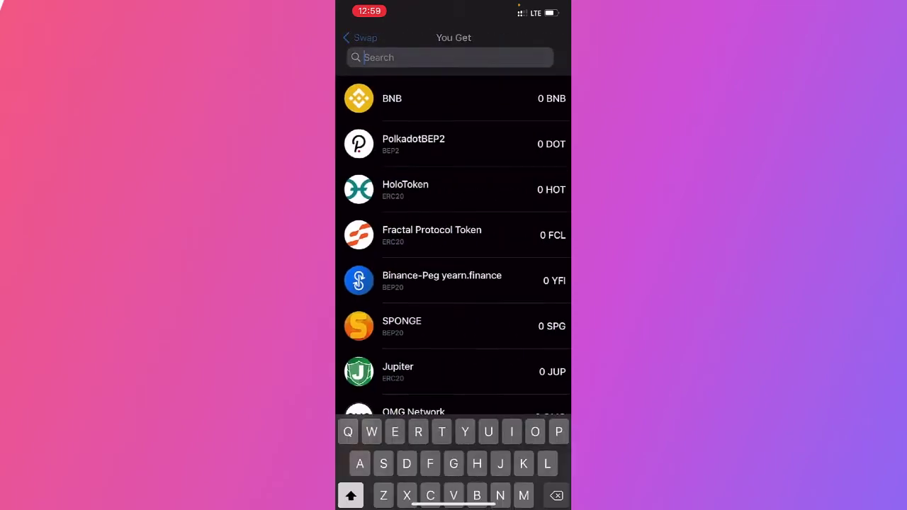
text(S)
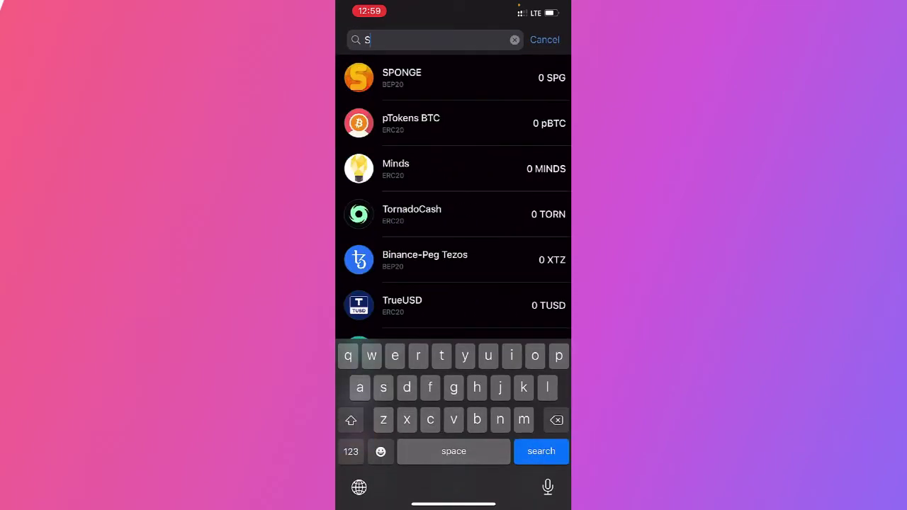
text(h)
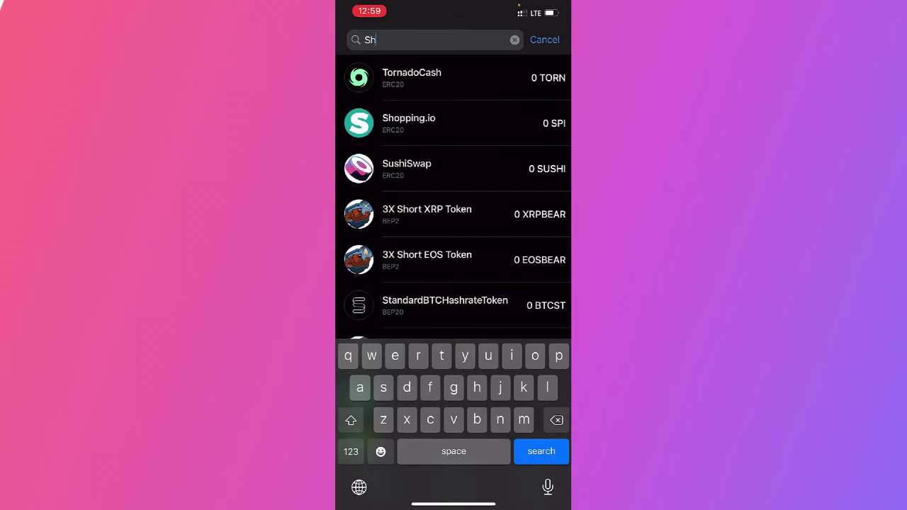
scroll(453, 269, down, 3)
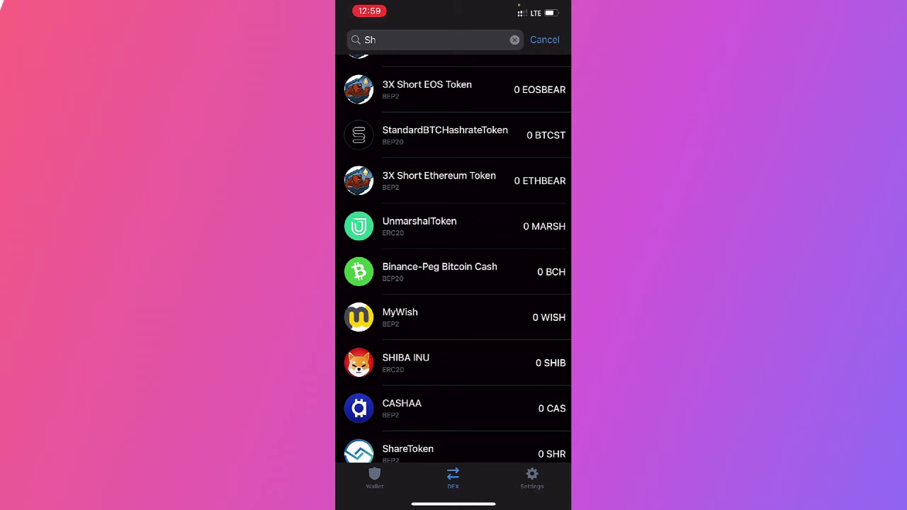
click(439, 362)
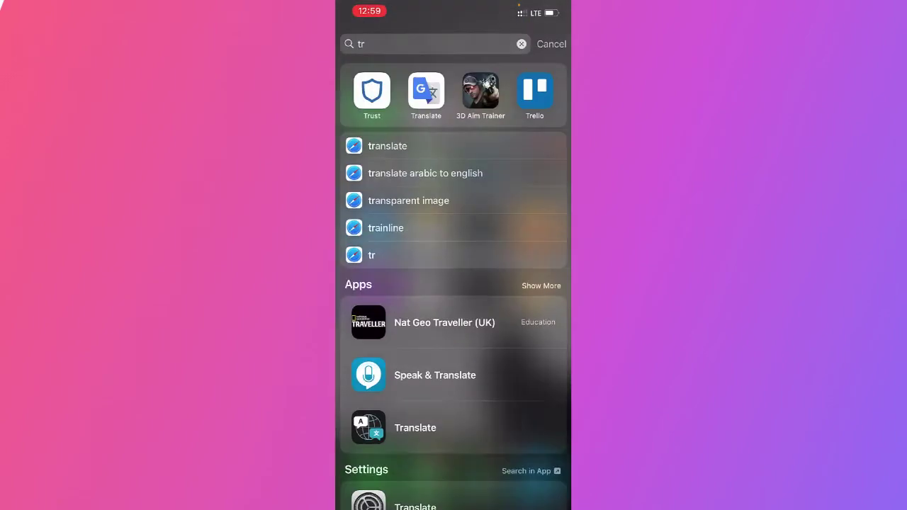
text(binance)
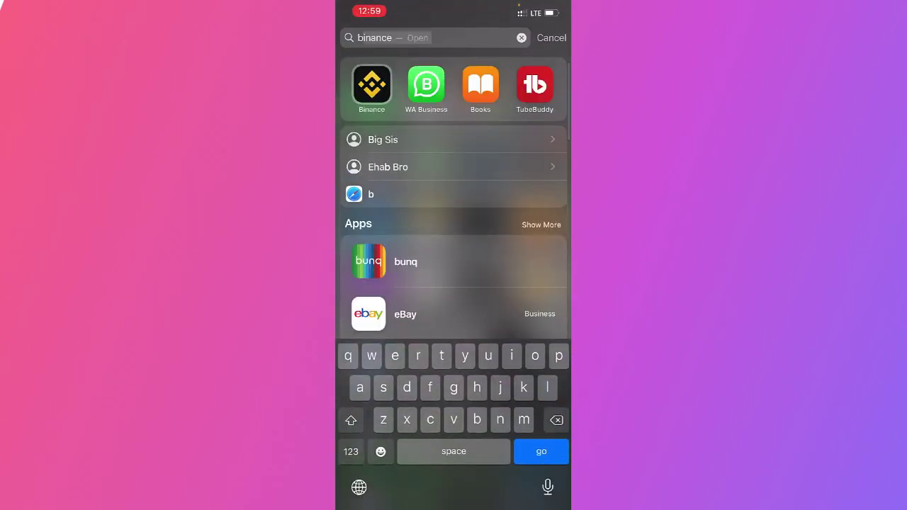
- Launch Binance from the Spotlight search for 'binance'
key(Return)
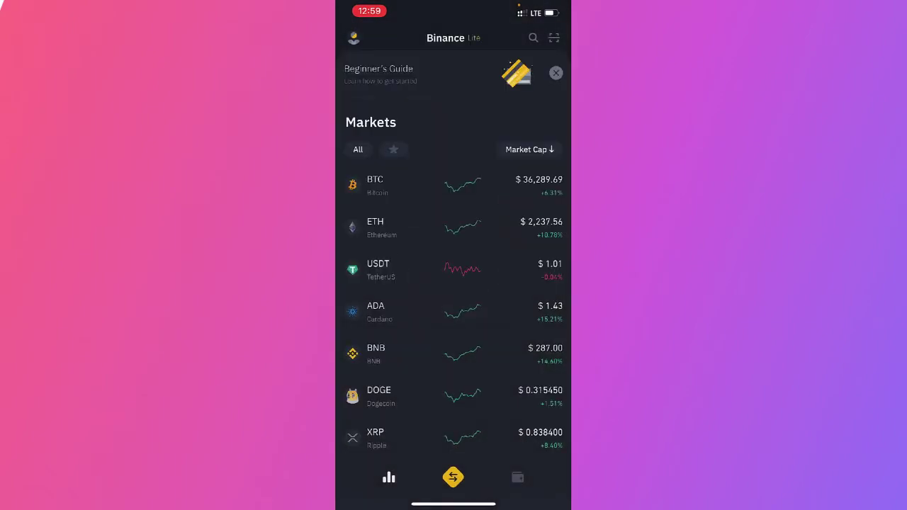
- Choose Buy from Binance's trade menu to reach the Choose Currency list
click(453, 476)
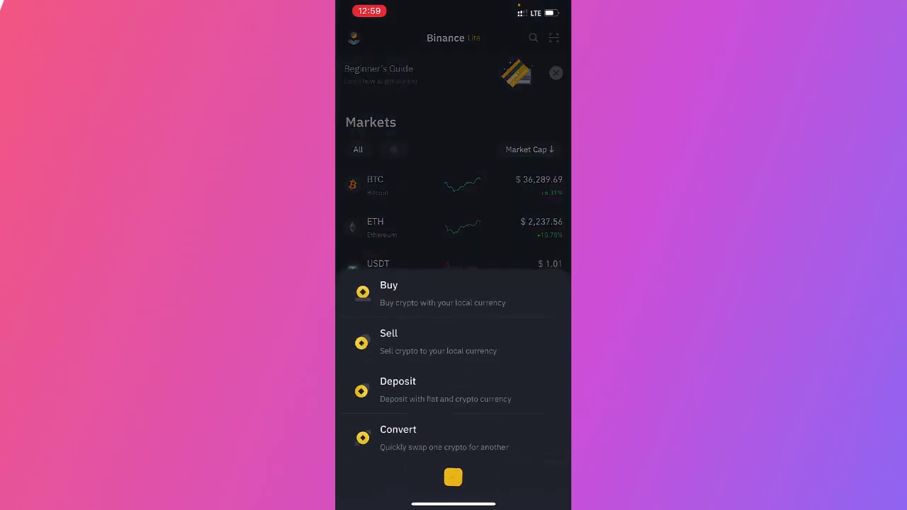
click(397, 389)
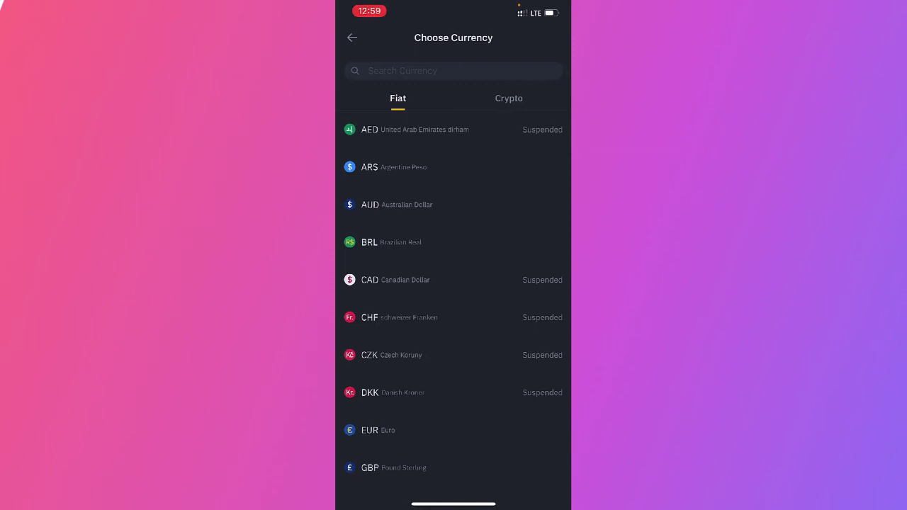
- Search 'ETH' in Choose Currency under the Crypto and Fiat tabs, finding no fiat record
click(453, 70)
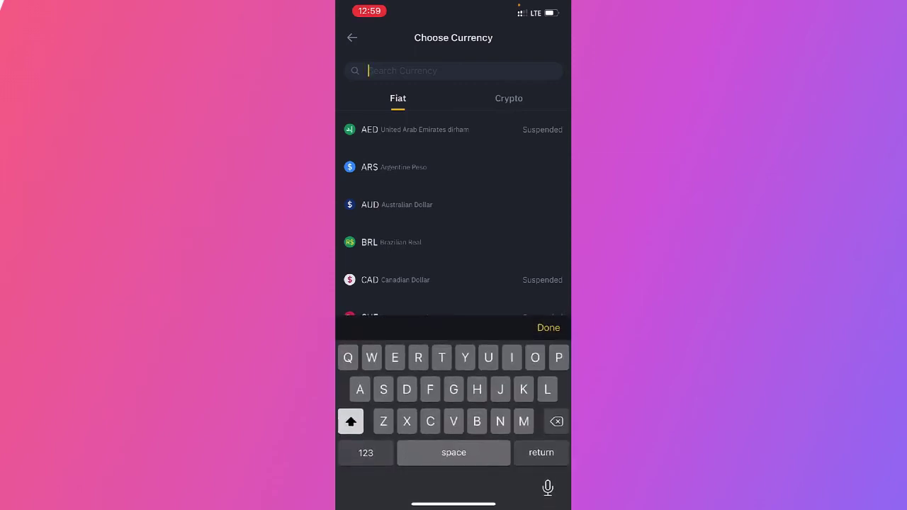
click(508, 98)
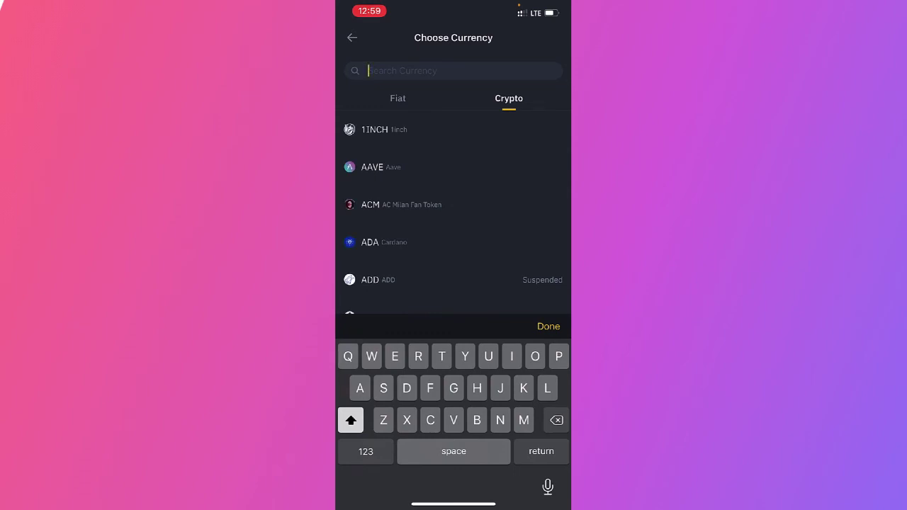
text(EH)
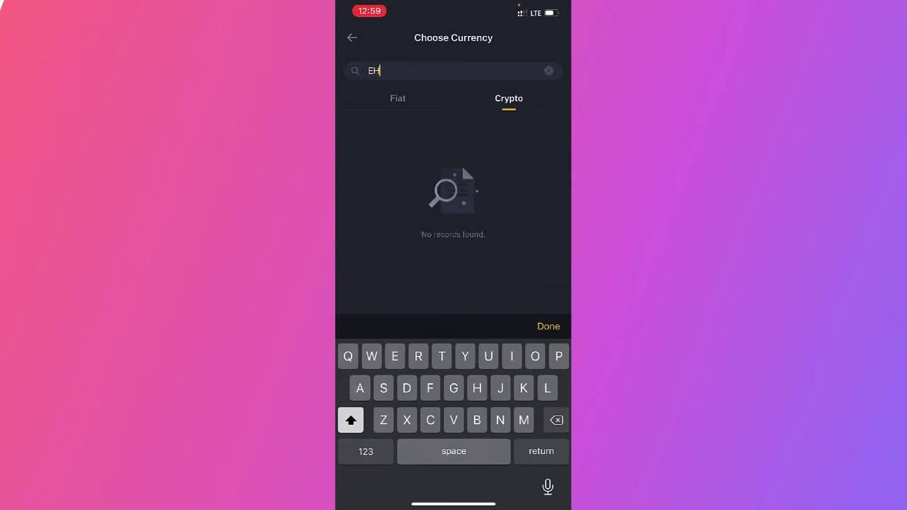
click(398, 98)
key(BackSpace)
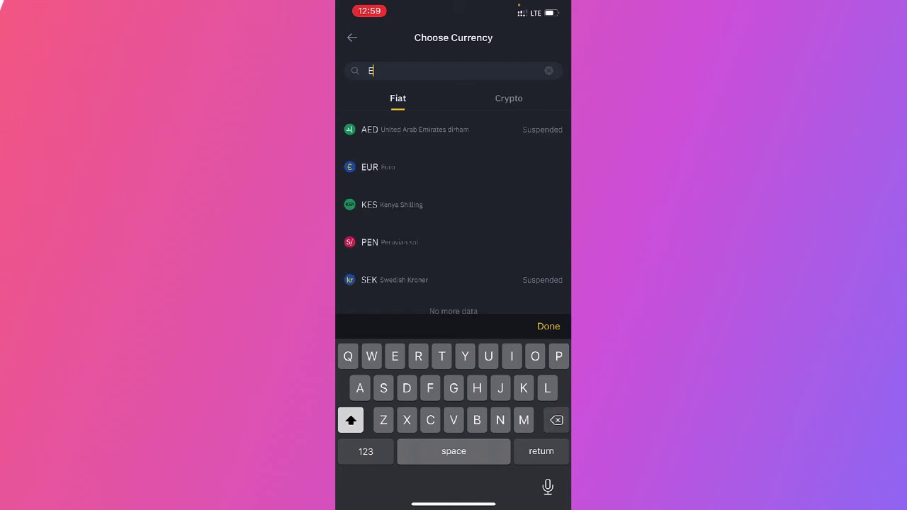
key(BackSpace)
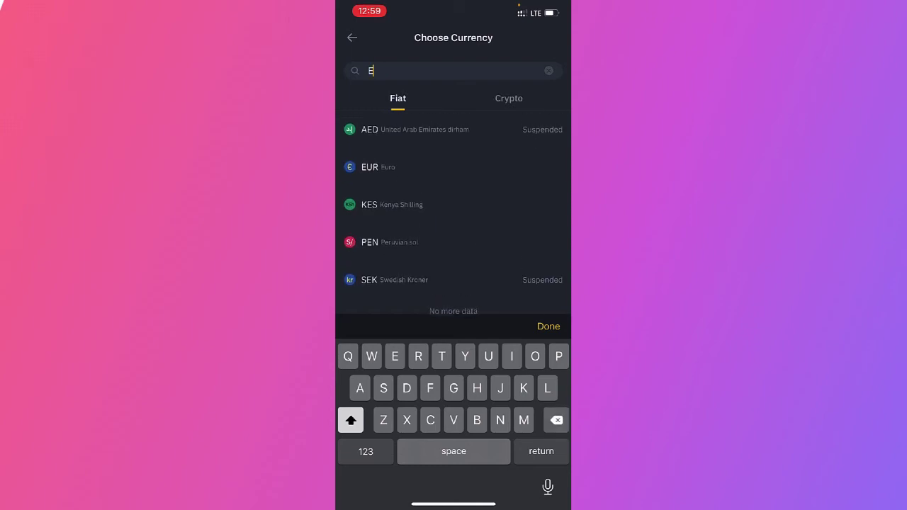
text(E)
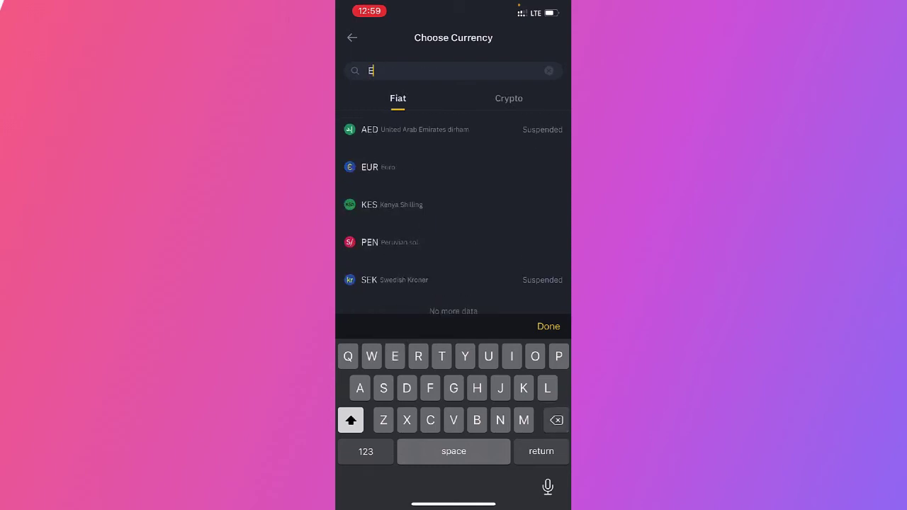
drag(453, 504, 453, 319)
text(TH)
click(547, 326)
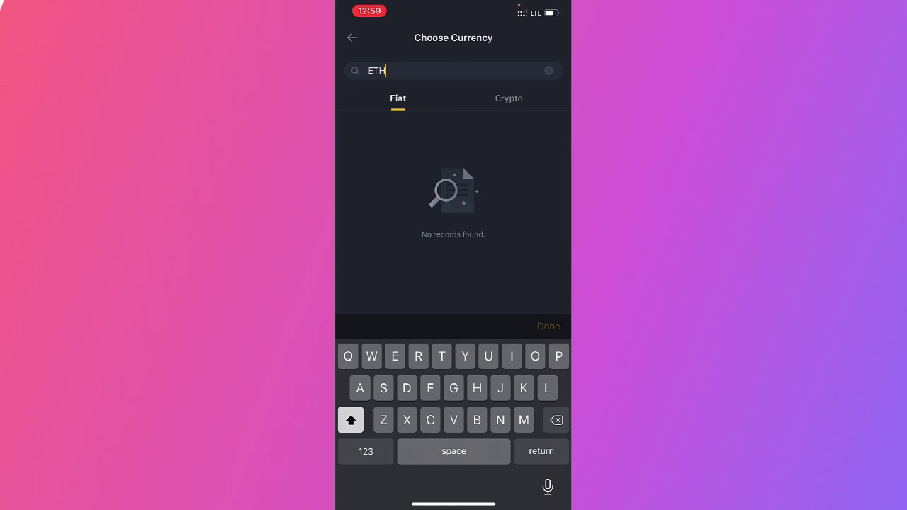
- Check Ethereum's price of about $2,231 in Markets, then start buying ETH with USD
click(352, 38)
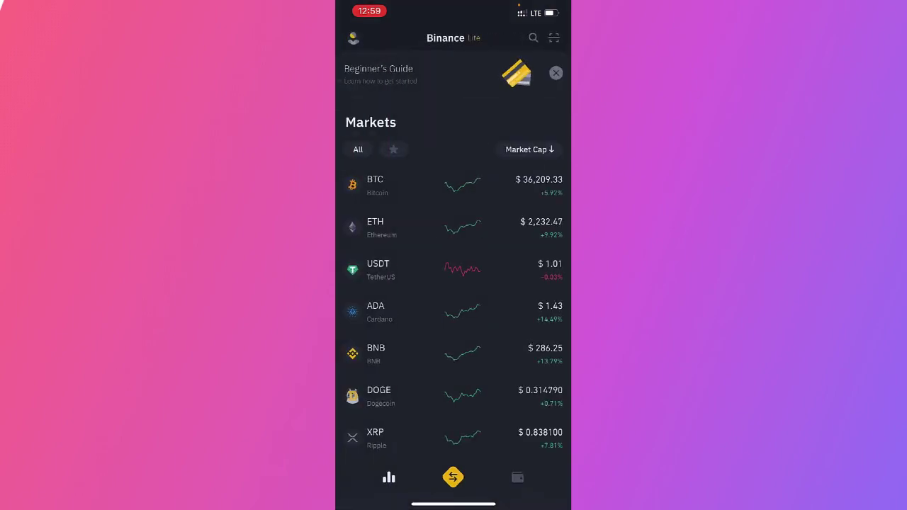
click(396, 227)
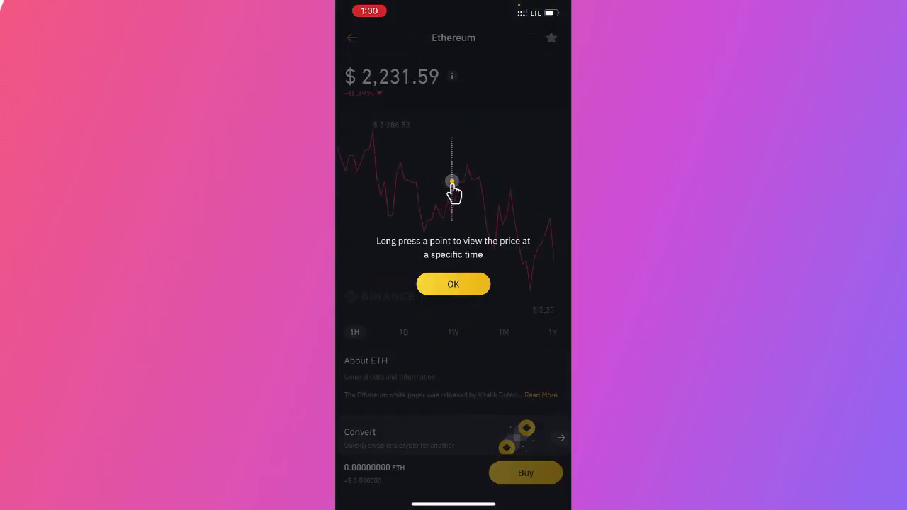
click(453, 283)
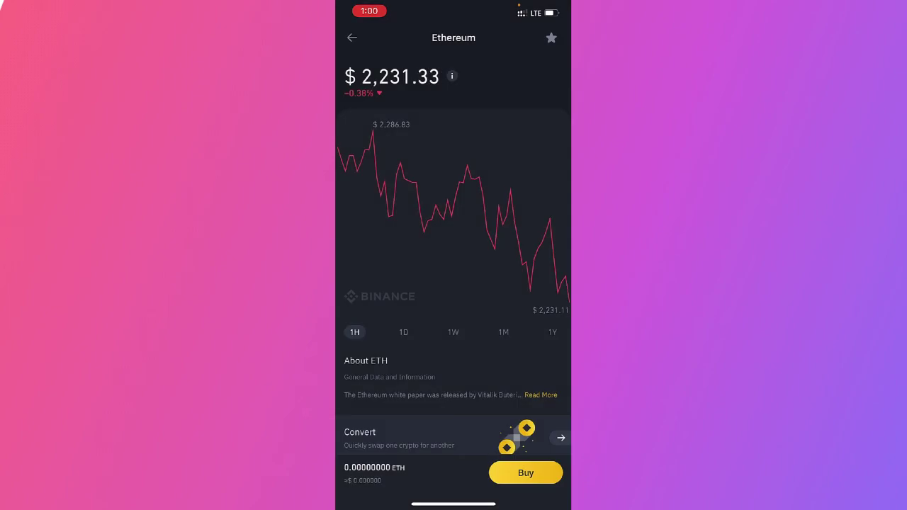
click(525, 472)
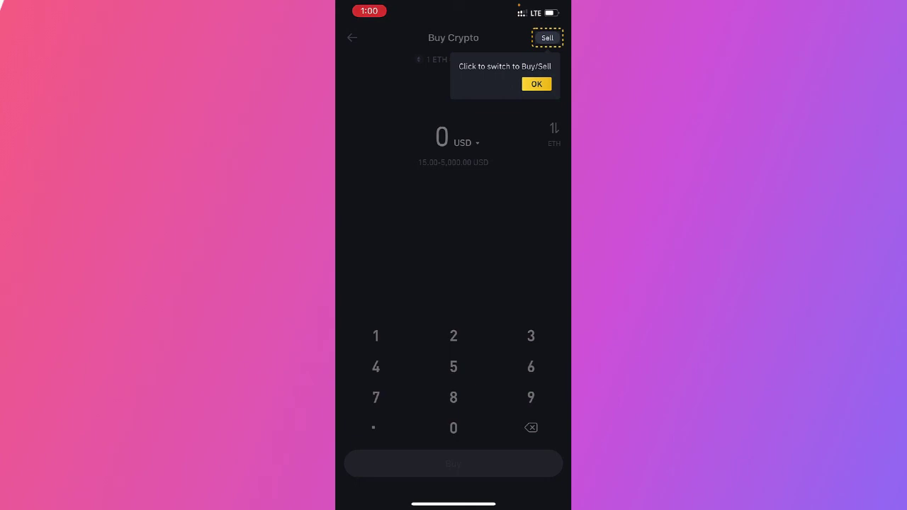
- Bring Trust Wallet forward from the app switcher, showing the ETH-to-SHIB swap
drag(453, 504, 453, 298)
drag(396, 283, 510, 283)
click(425, 255)
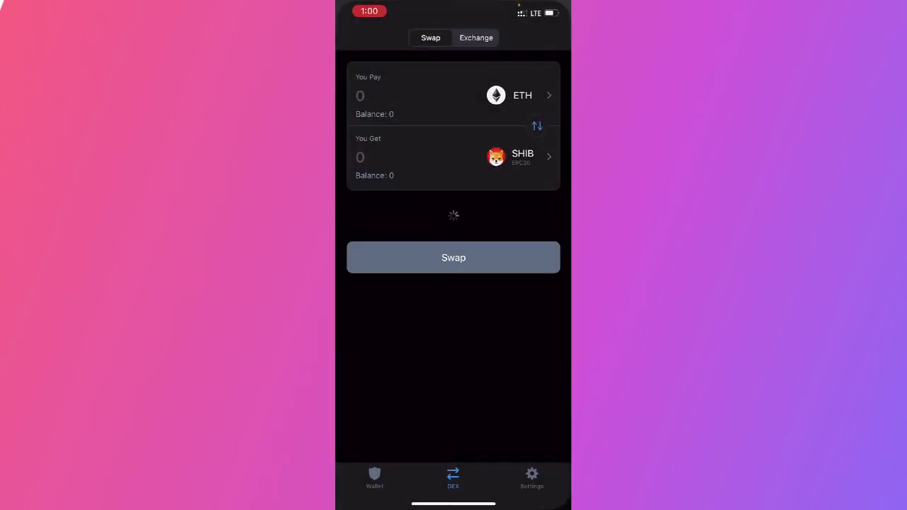